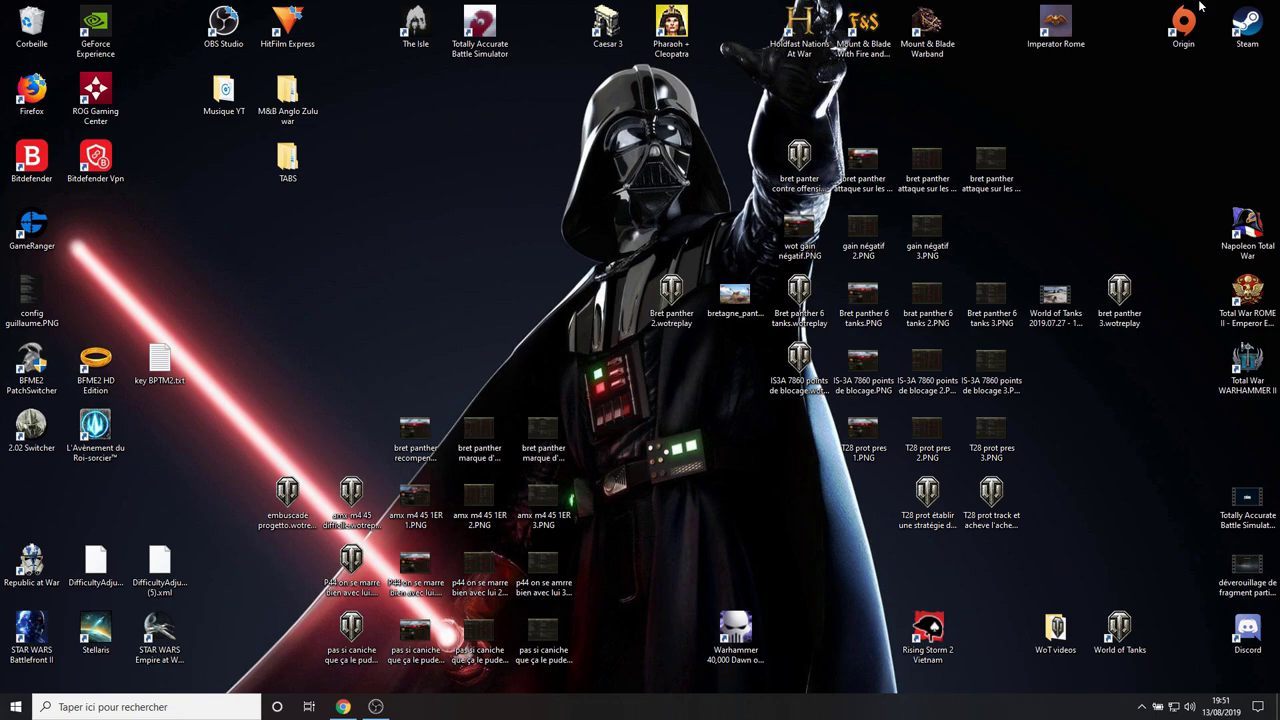
# Step: Open Steam and browse the local game files of The Isle through its library properties
pyautogui.doubleClick(1247, 25)
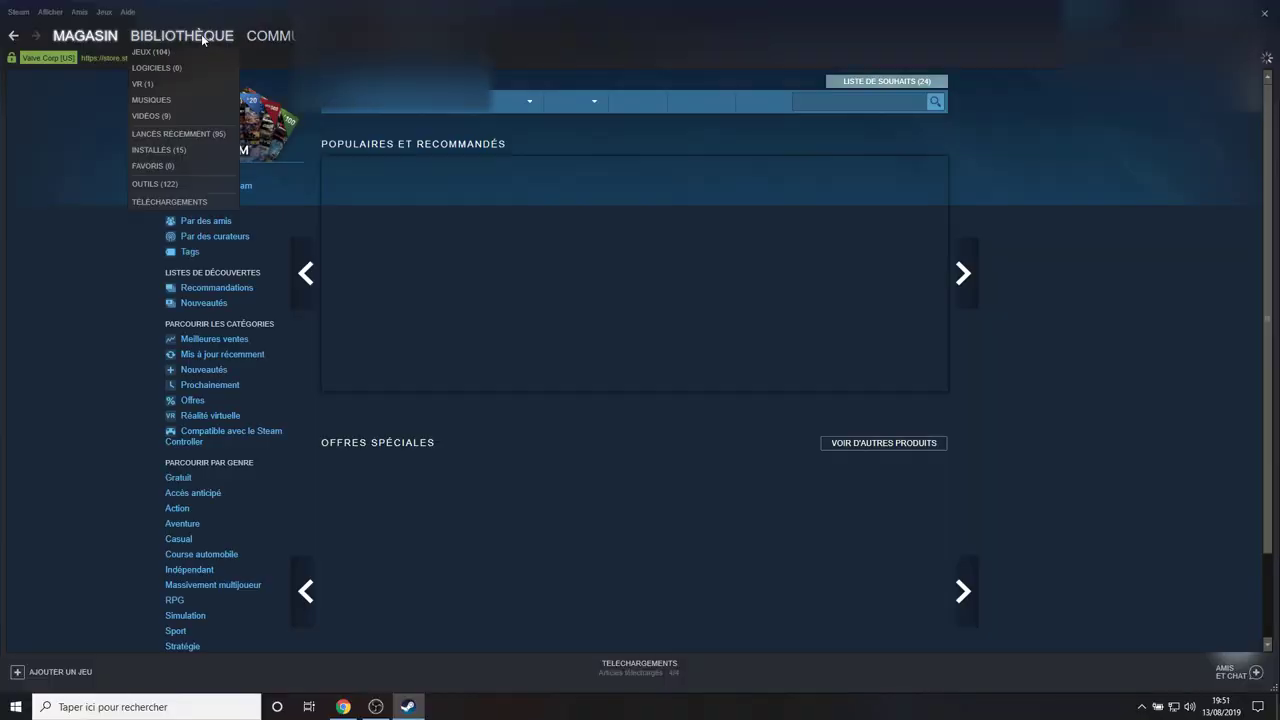
pyautogui.click(205, 38)
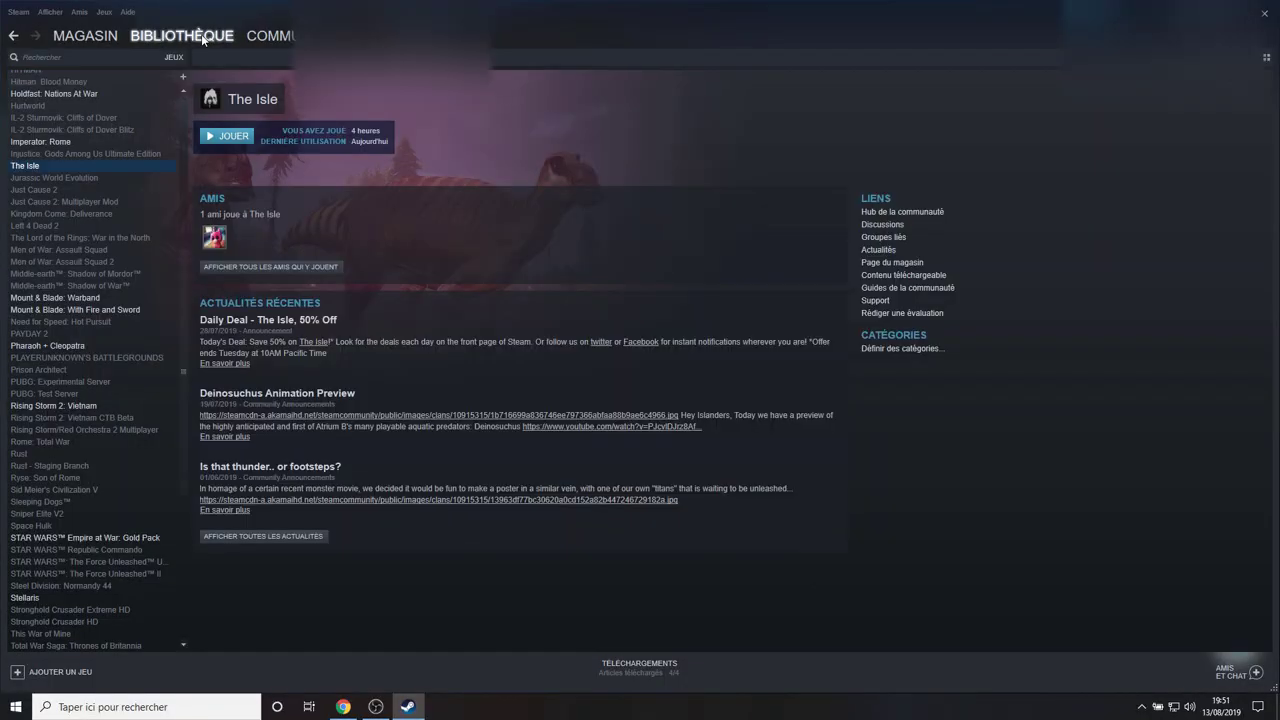
pyautogui.rightClick(45, 170)
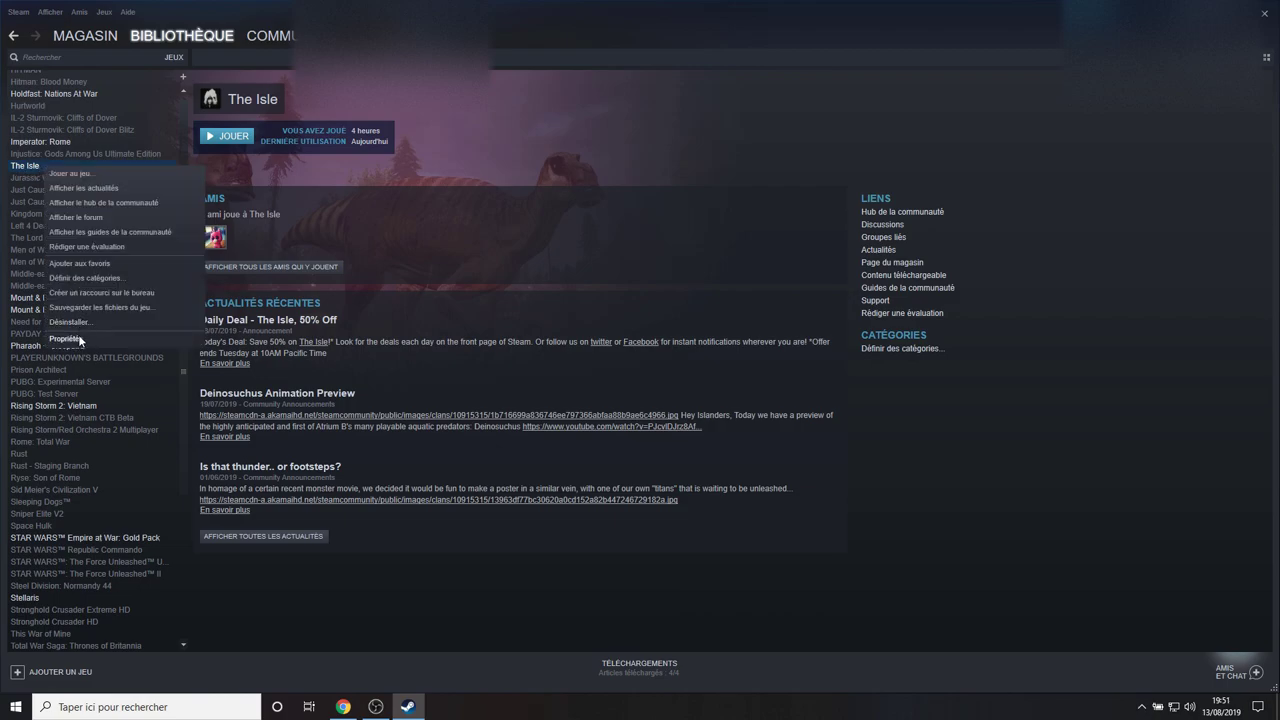
pyautogui.click(78, 336)
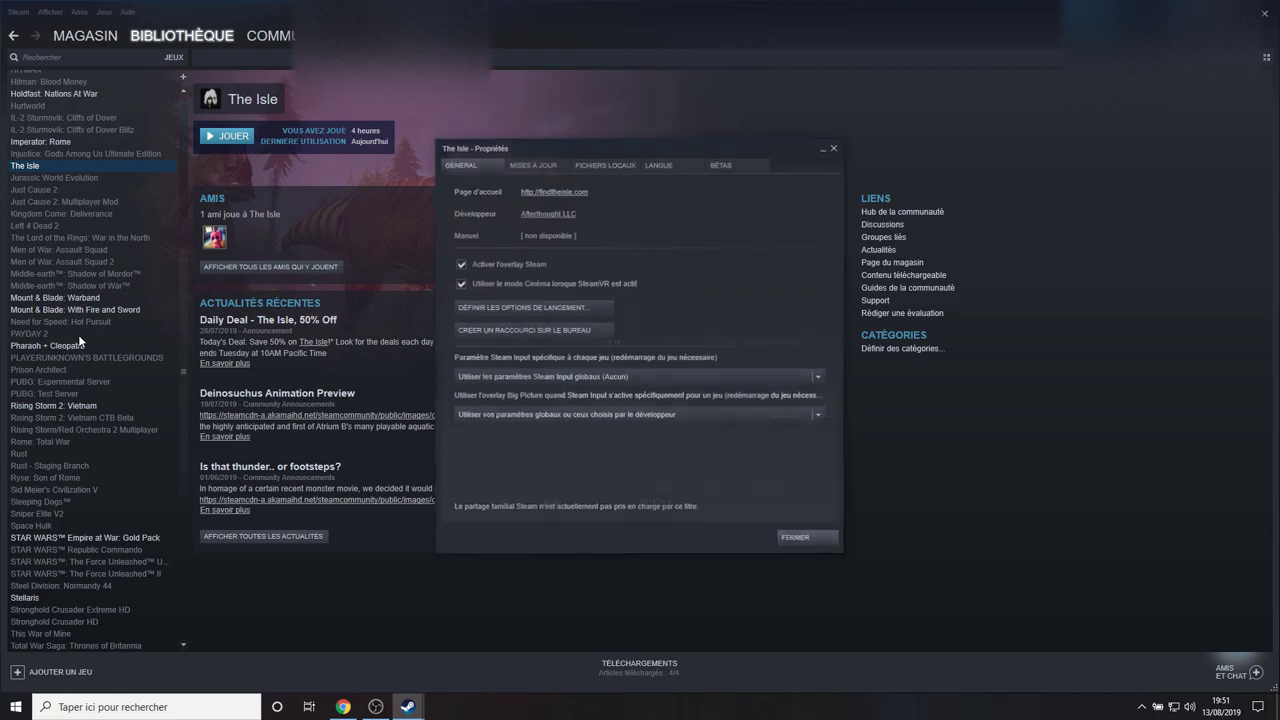
pyautogui.click(601, 167)
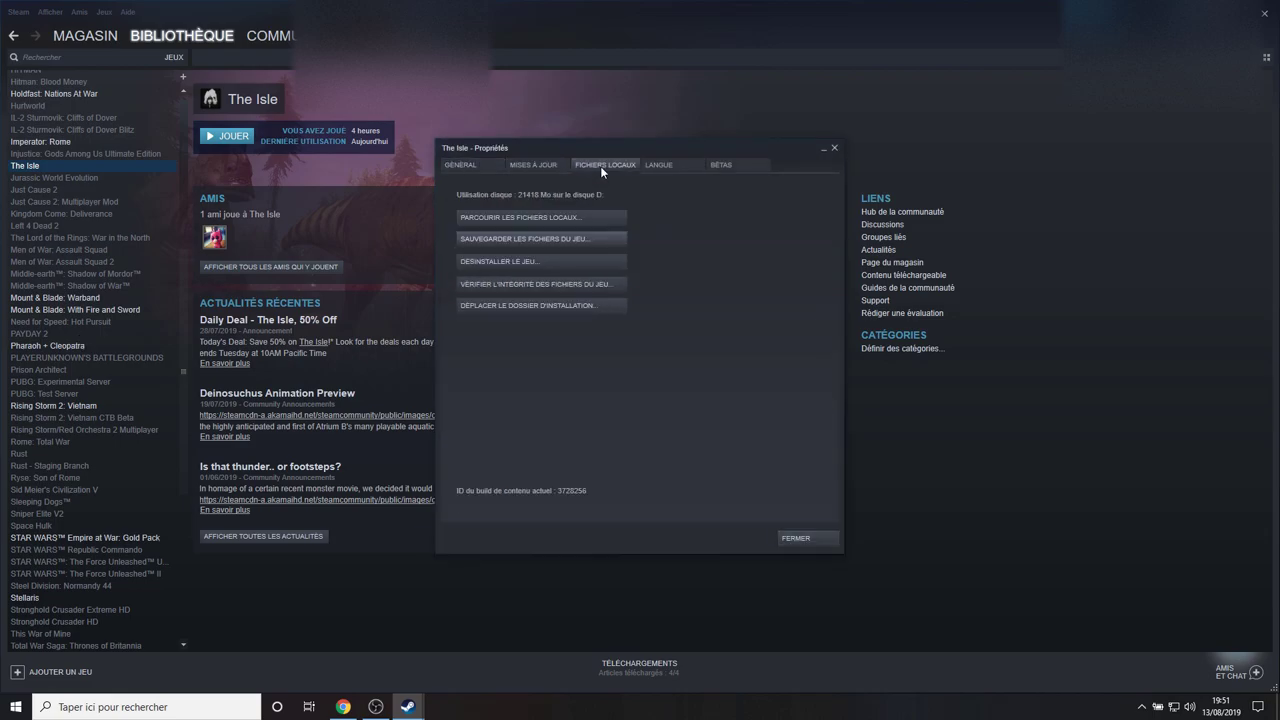
pyautogui.click(521, 218)
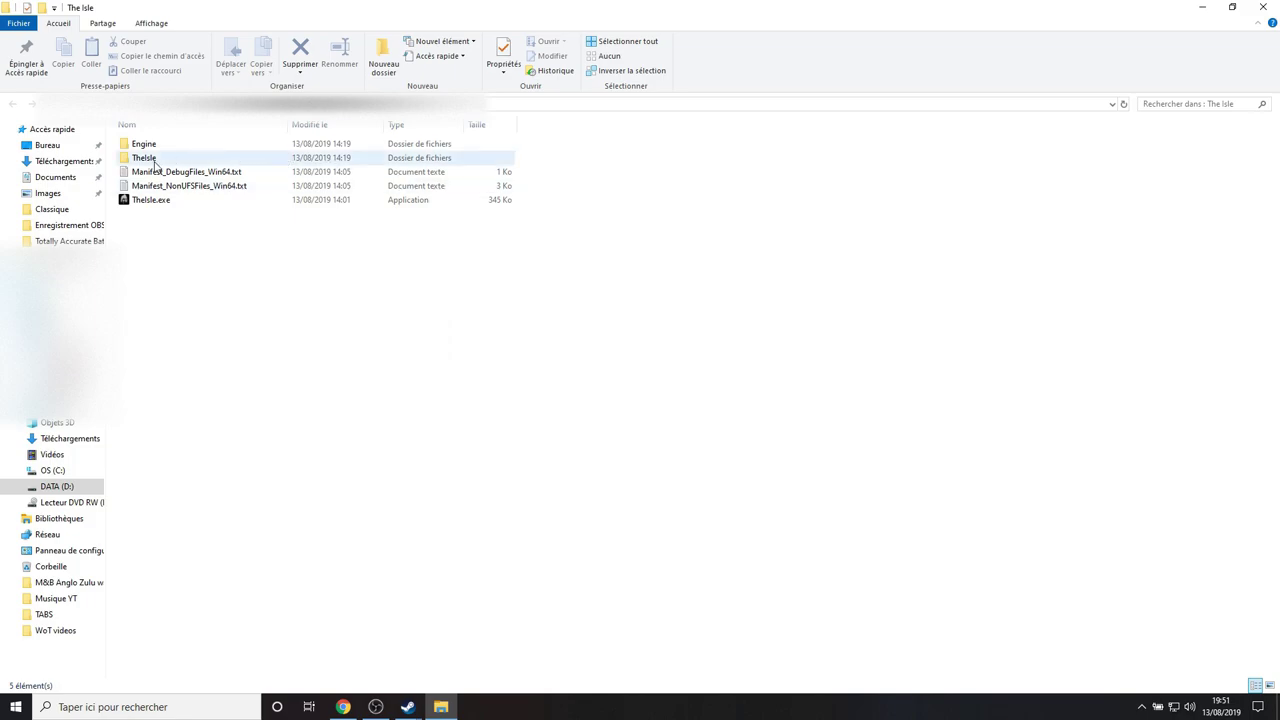
# Step: Open the TheIsle subfolder and view the actions available for its Content folder without applying any
pyautogui.doubleClick(140, 159)
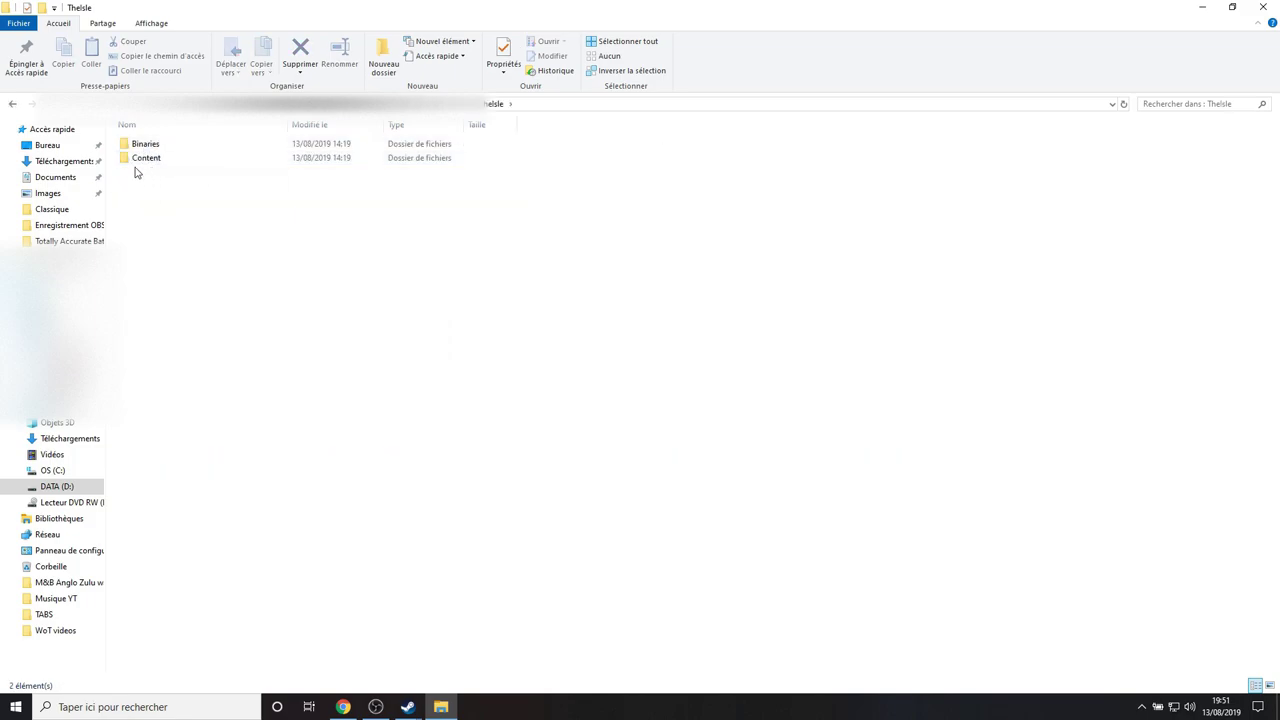
pyautogui.click(159, 161)
pyautogui.rightClick(160, 163)
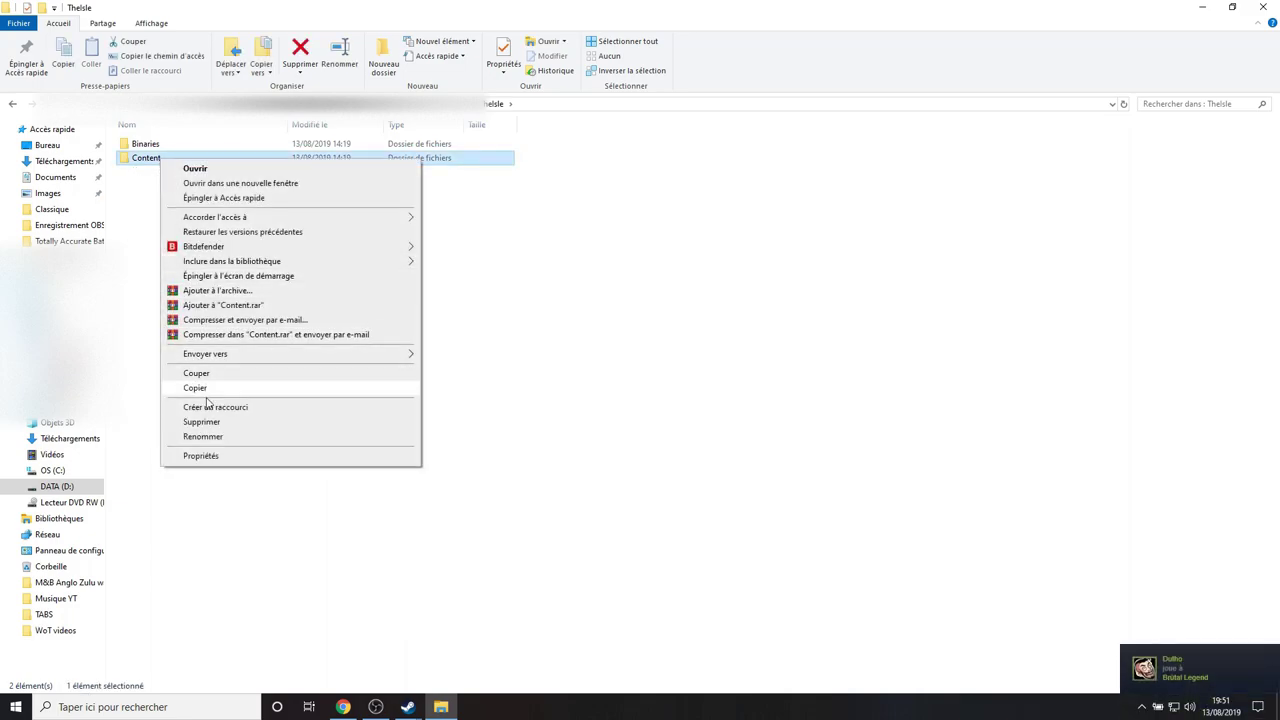
pyautogui.click(633, 346)
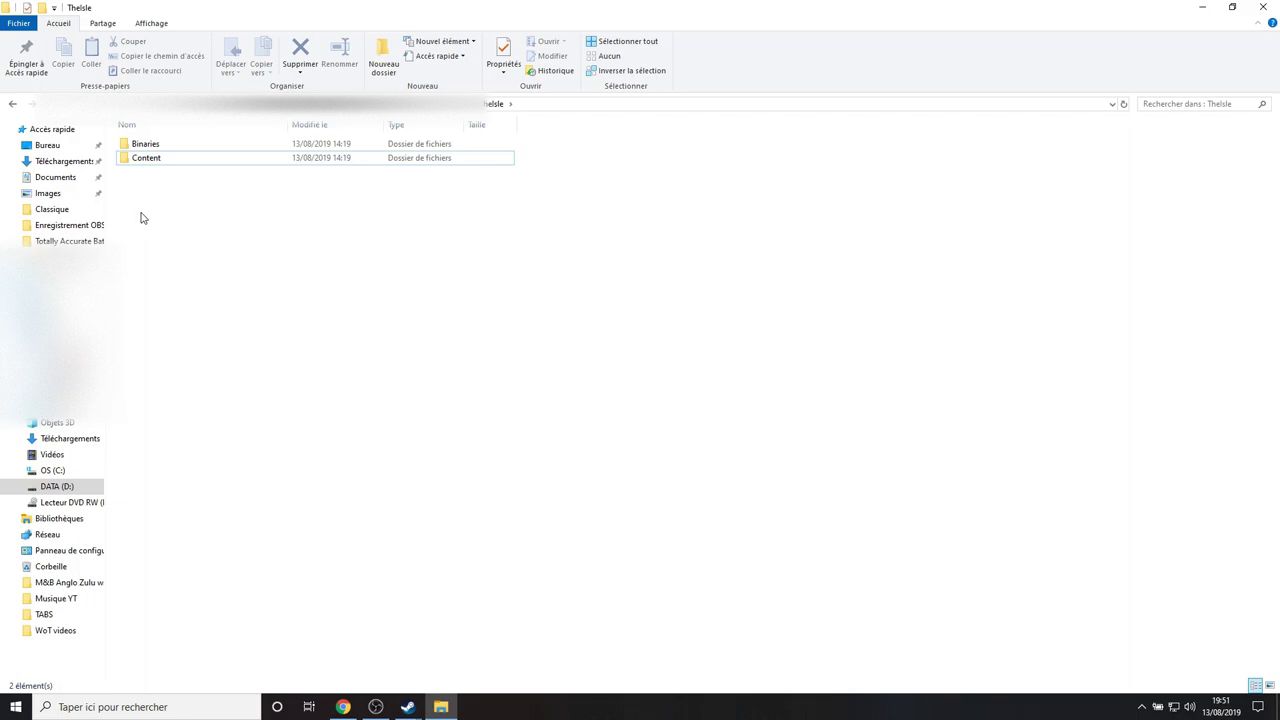
# Step: Close the game folder, The Isle's properties and the Steam window
pyautogui.click(1263, 7)
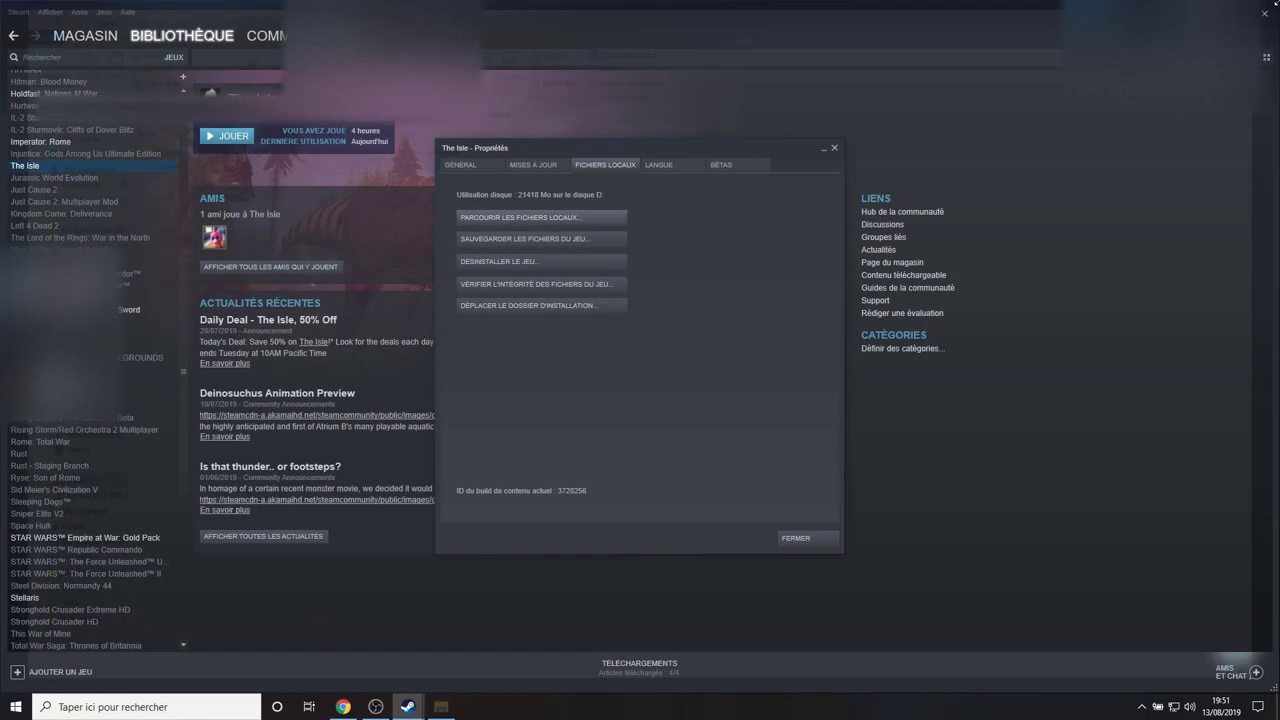
pyautogui.click(835, 148)
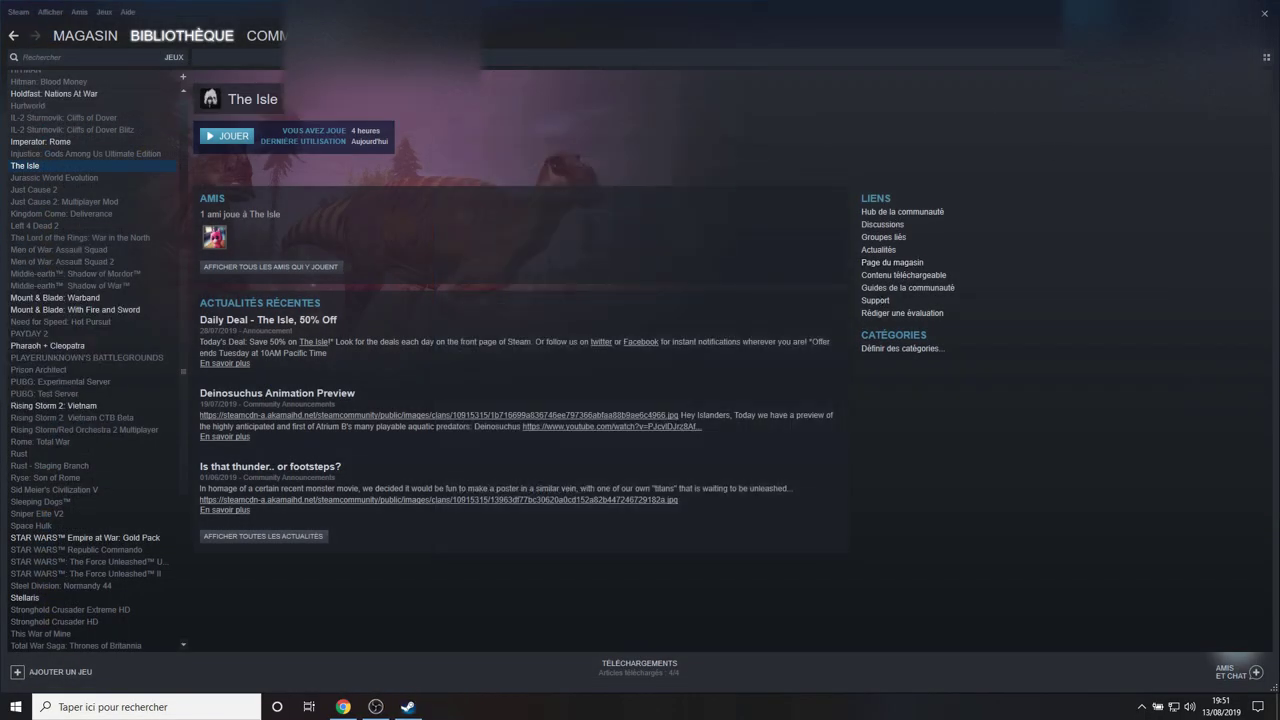
pyautogui.click(1266, 14)
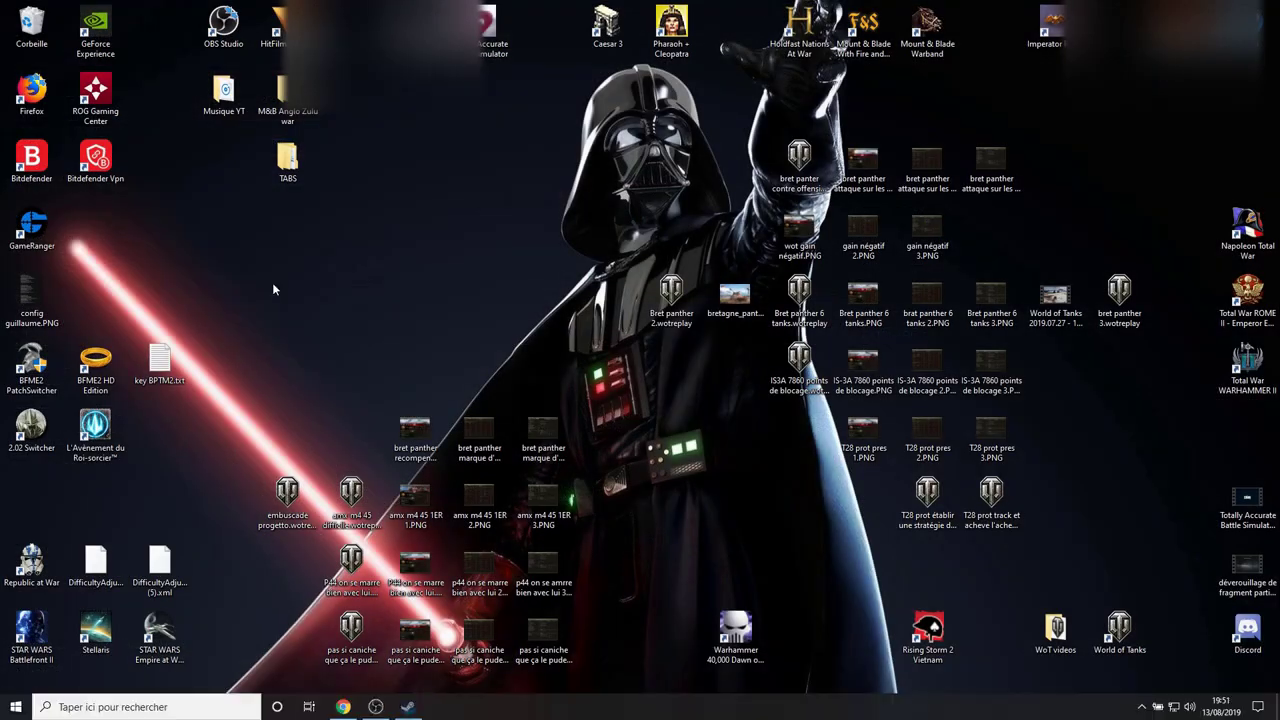
# Step: Find and open File Explorer, and switch the display of hidden items off and back on
pyautogui.click(136, 703)
pyautogui.write('explorat')
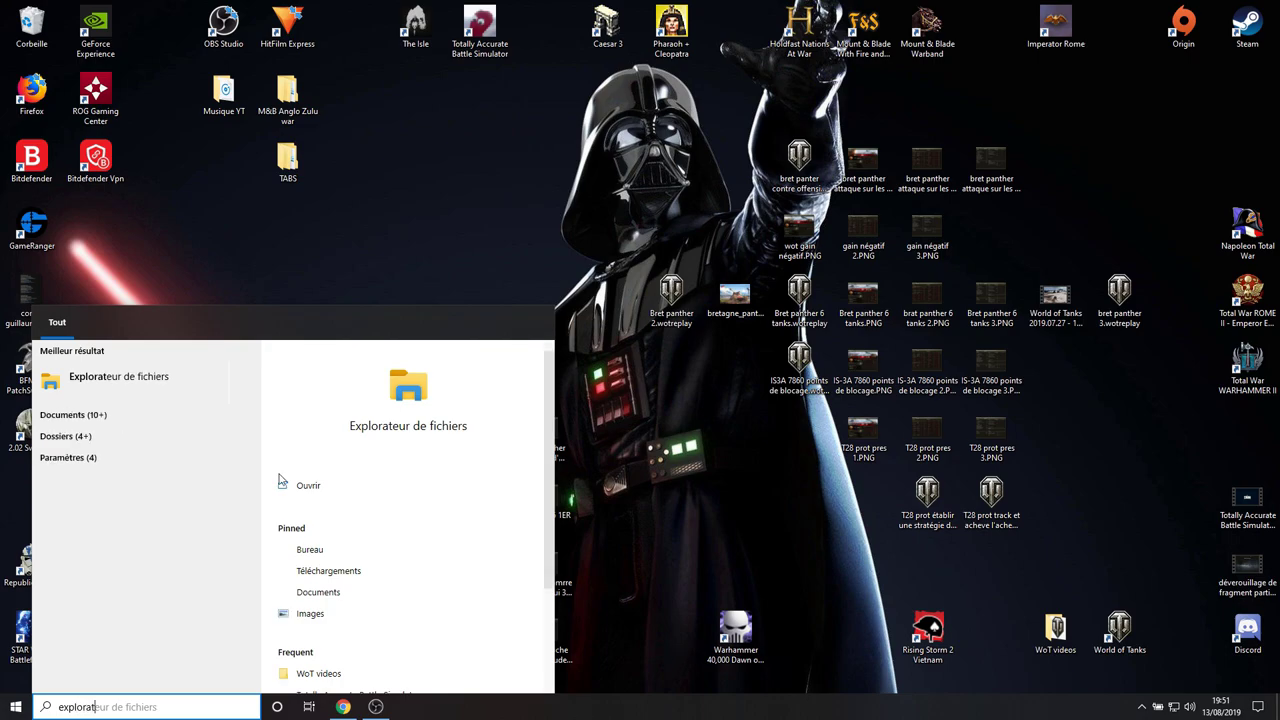
pyautogui.click(122, 384)
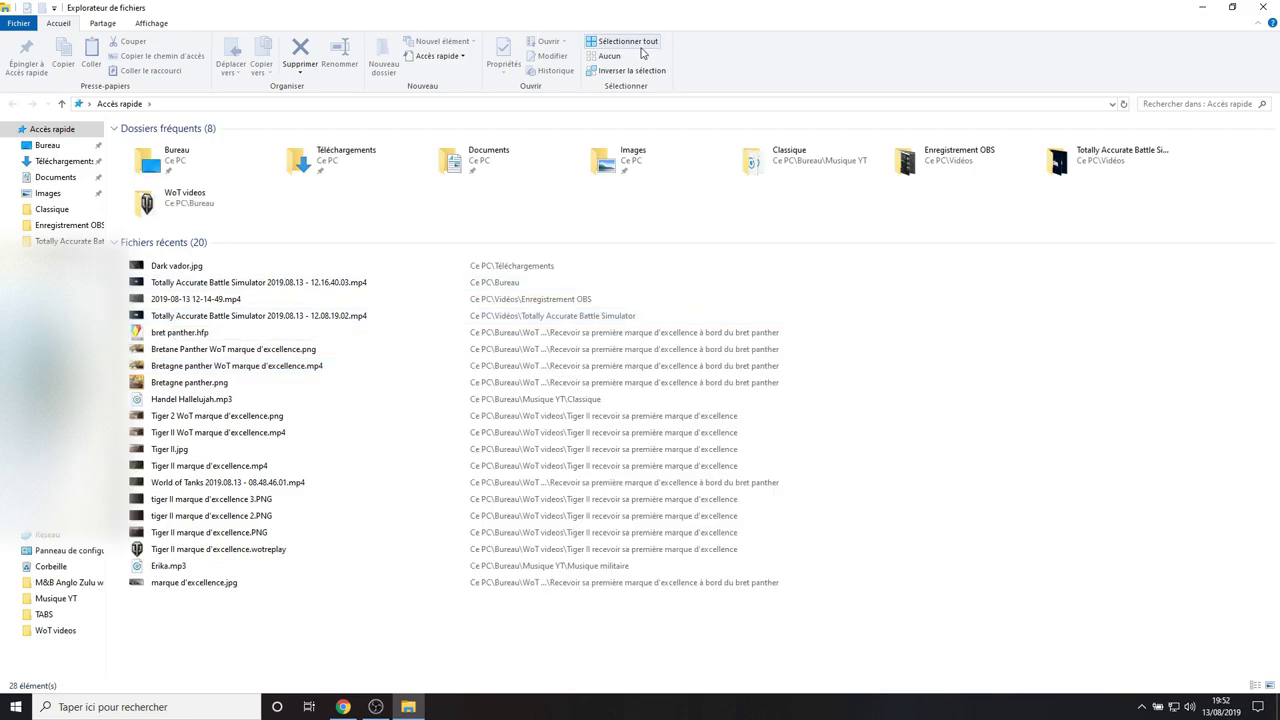
pyautogui.click(149, 24)
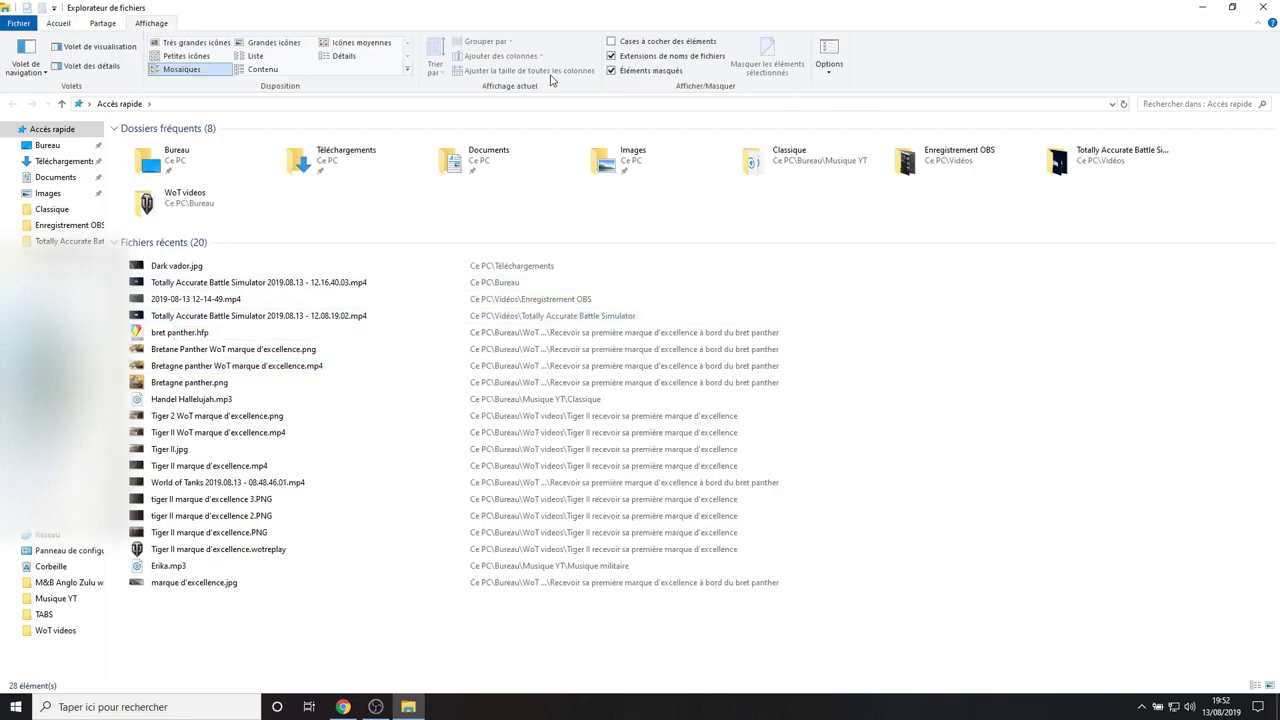
pyautogui.click(612, 72)
pyautogui.click(612, 71)
# Step: Set the folder options to show hidden files, folders and drives, apply the setting and close File Explorer
pyautogui.click(834, 70)
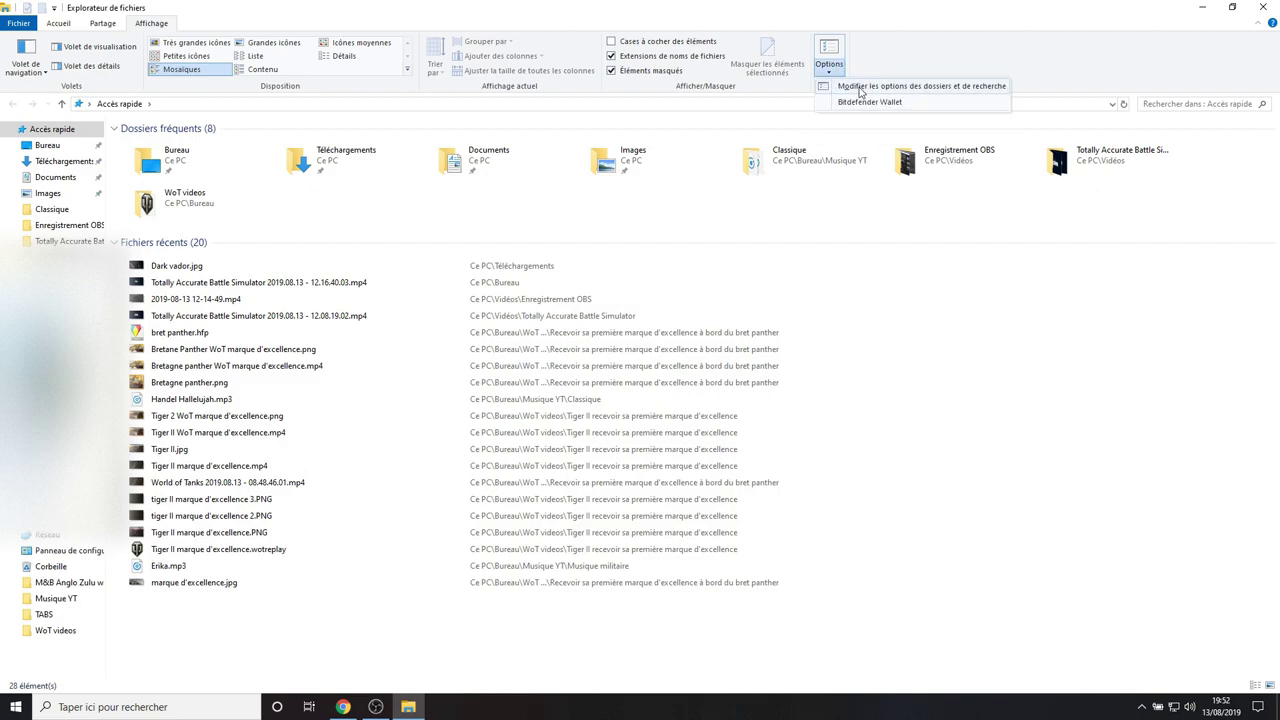
pyautogui.click(863, 88)
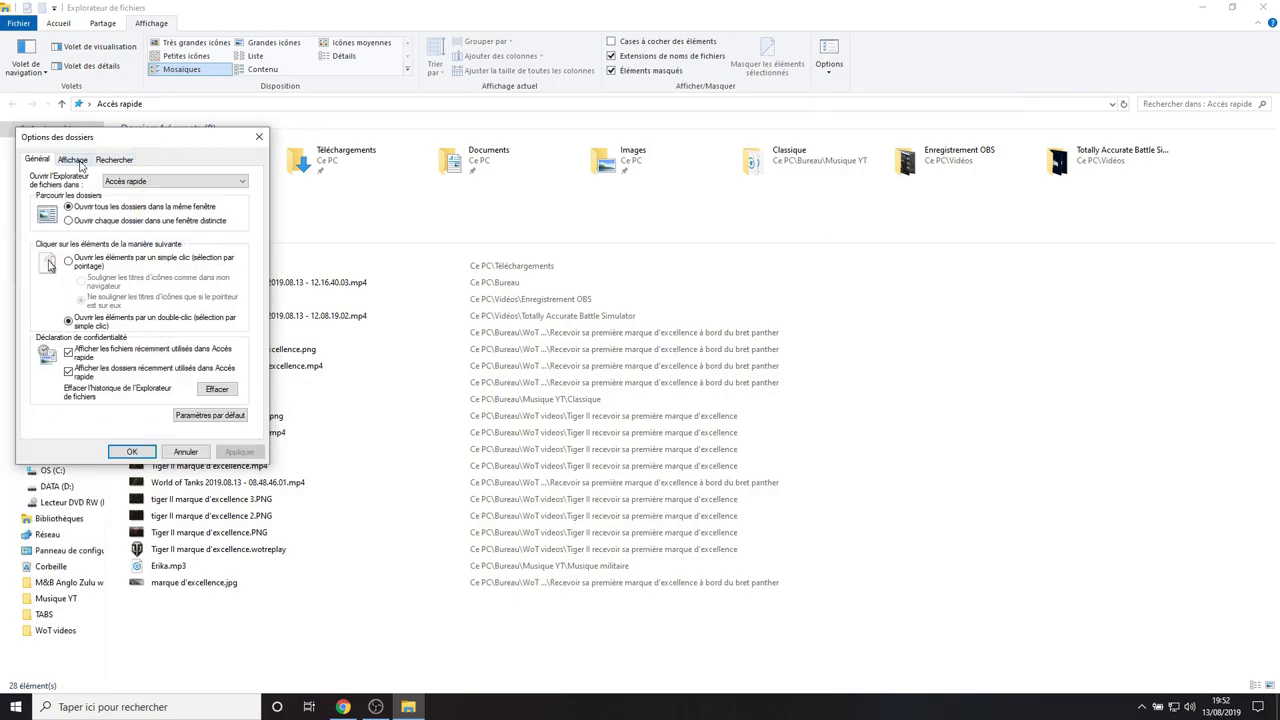
pyautogui.click(73, 160)
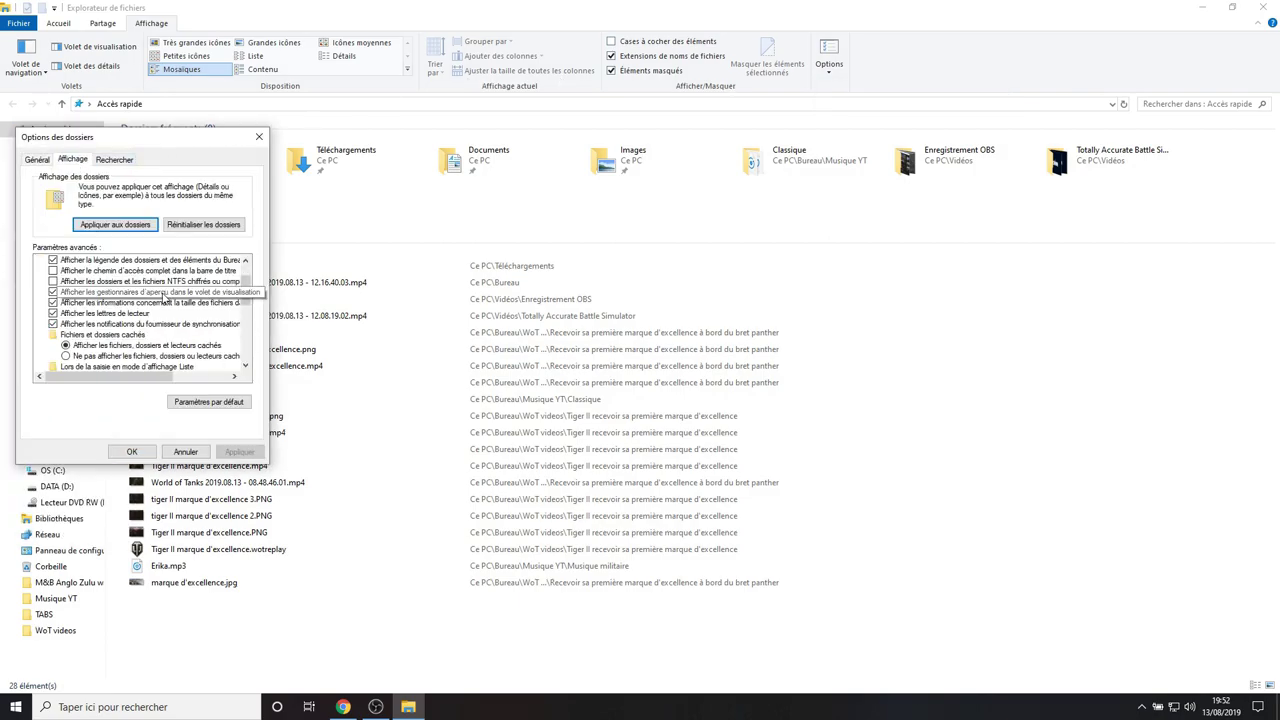
pyautogui.scroll(-2, 163, 297)
pyautogui.scroll(1, 130, 313)
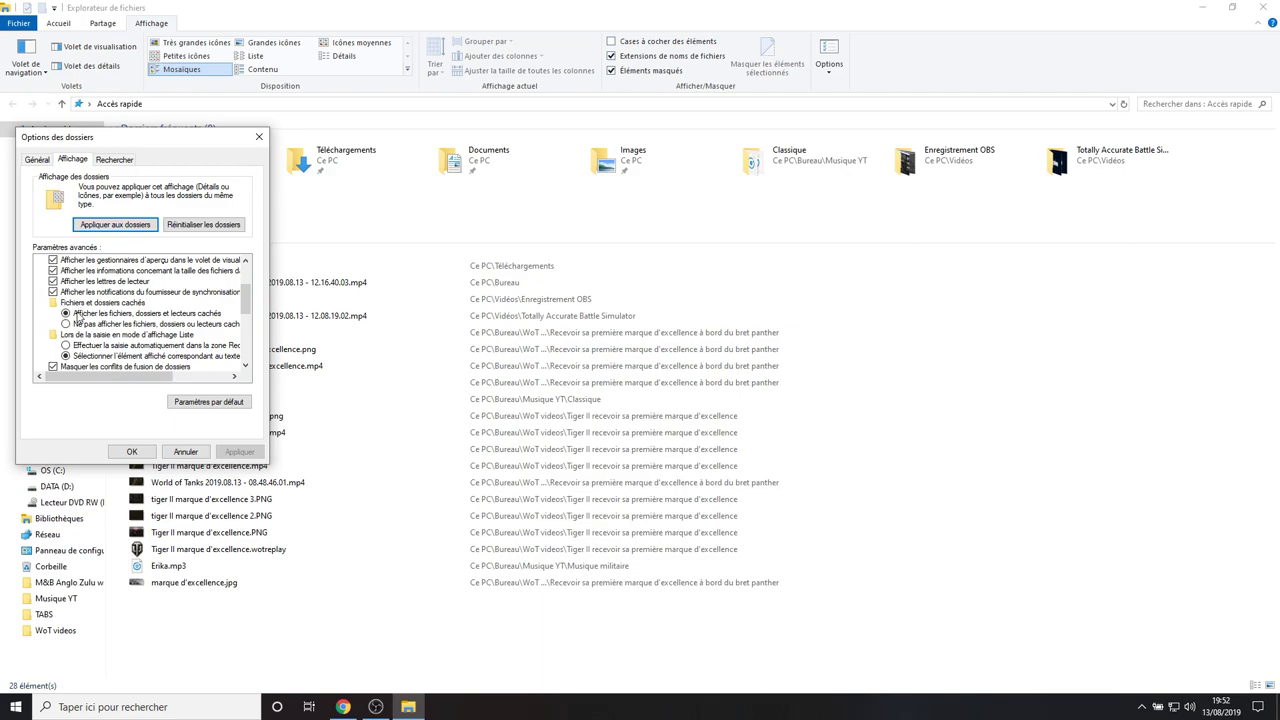
pyautogui.click(86, 326)
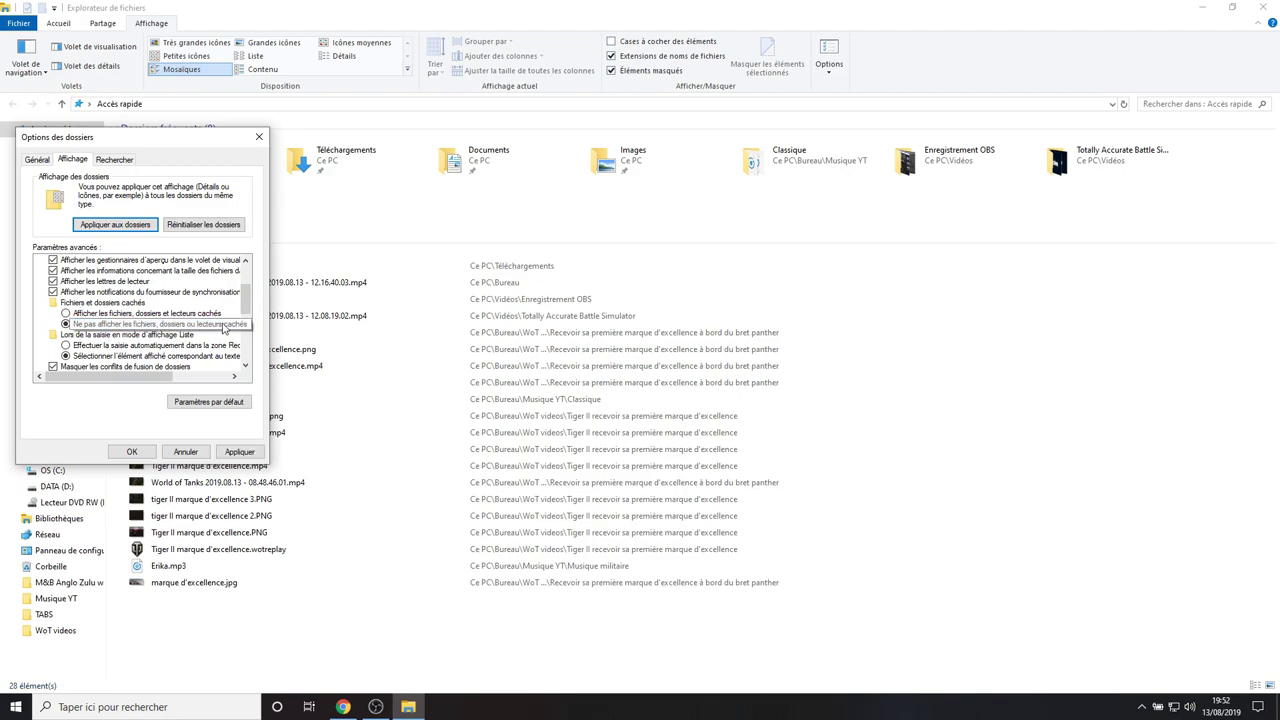
pyautogui.click(88, 316)
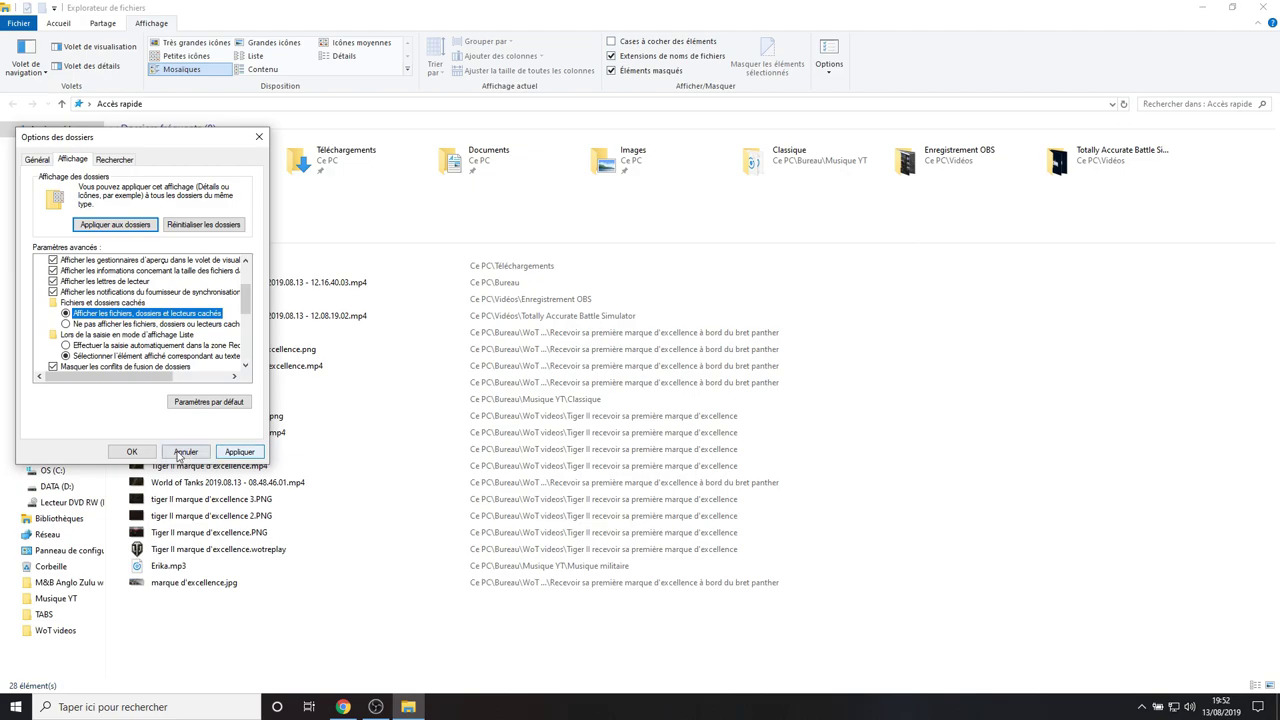
pyautogui.click(239, 452)
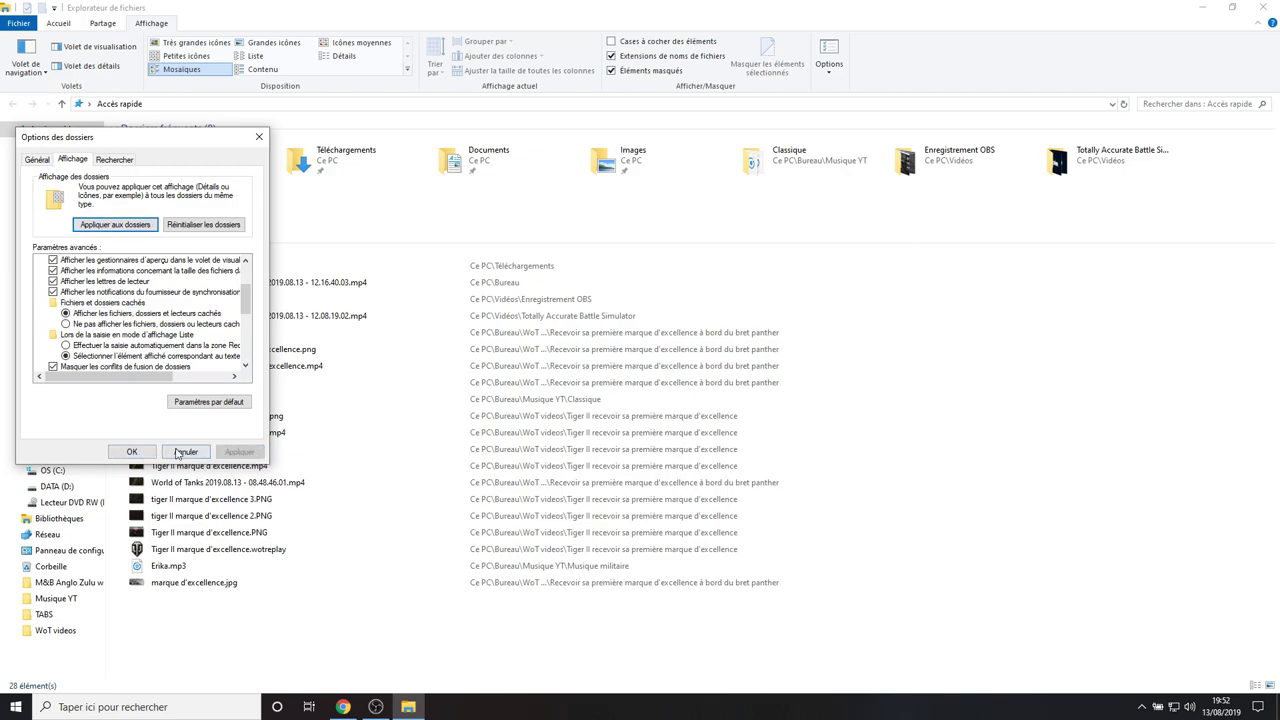
pyautogui.click(140, 454)
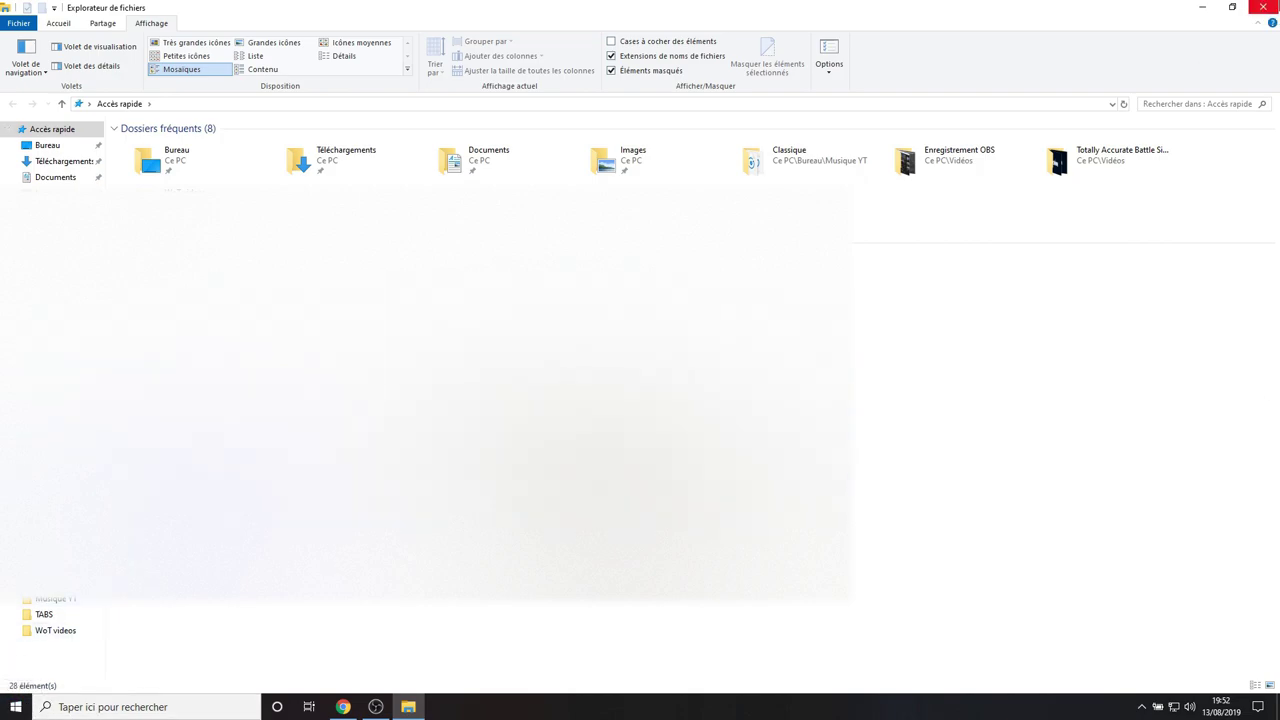
pyautogui.click(1262, 8)
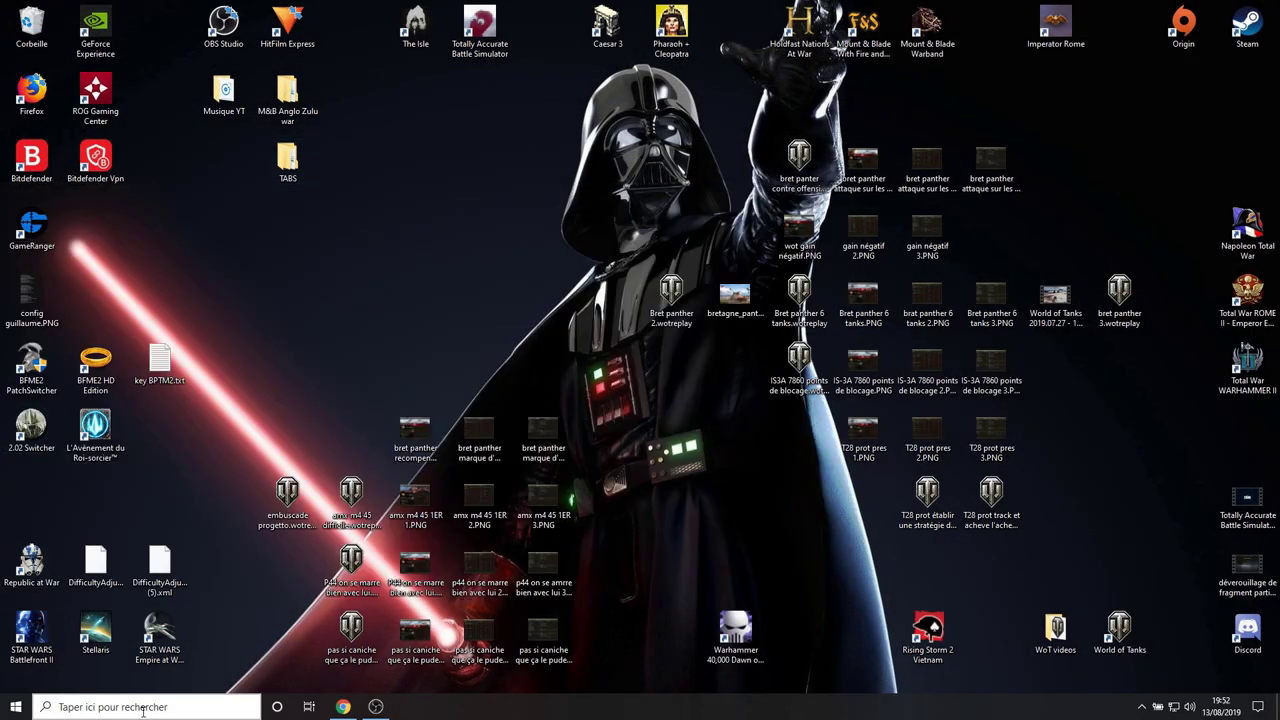
# Step: Search Windows for %APPDATA%, open the folder found and go up to its parent AppData folder
pyautogui.click(145, 707)
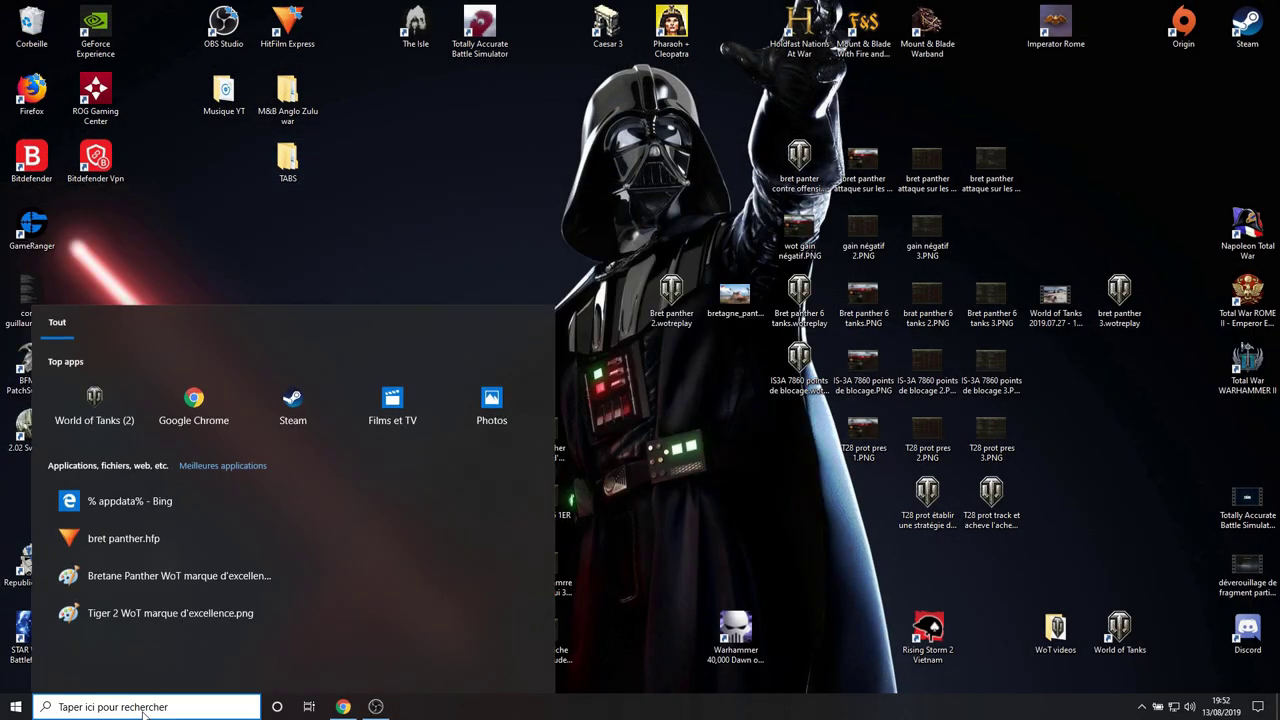
pyautogui.write('m')
pyautogui.press('BackSpace')
pyautogui.write('%')
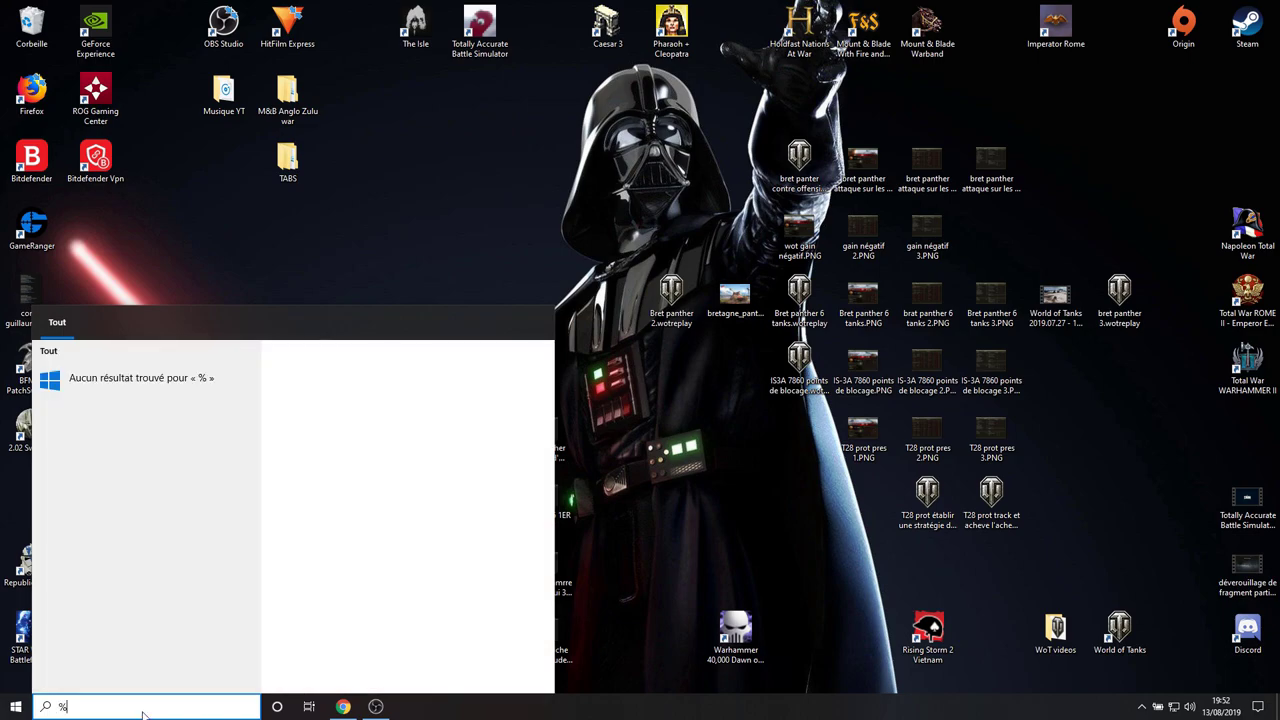
pyautogui.write('APPDATA%')
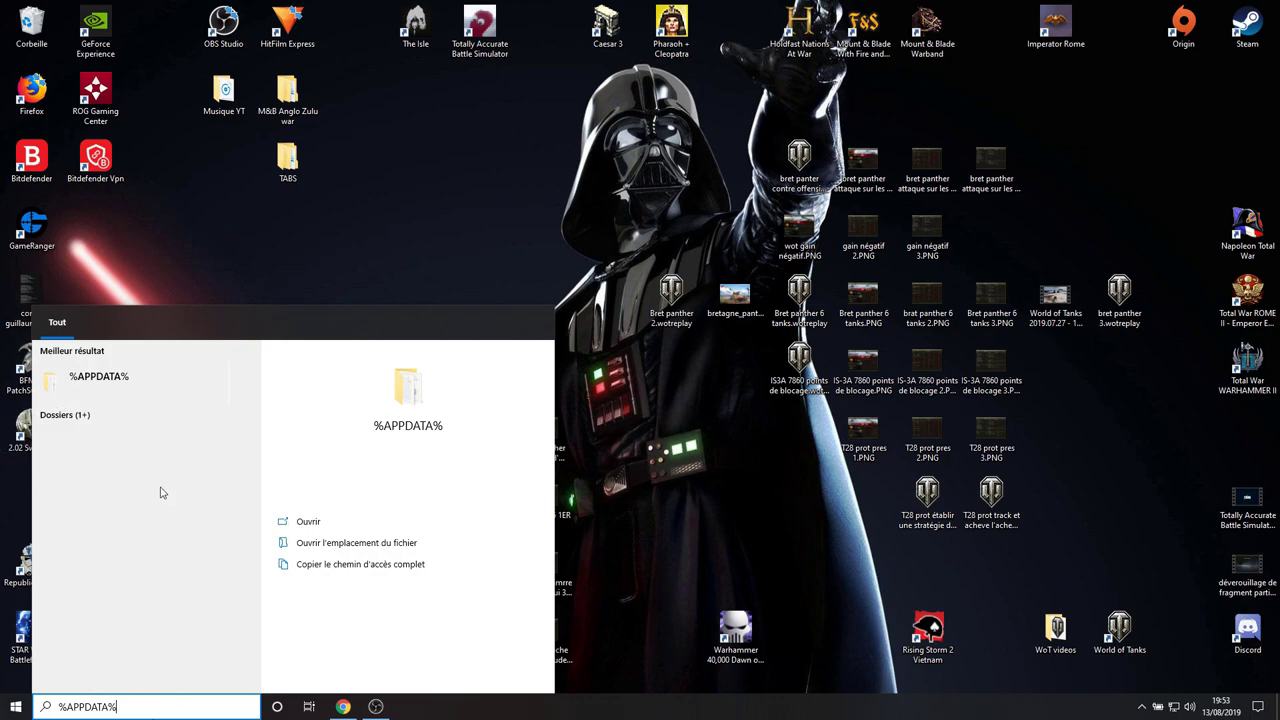
pyautogui.click(115, 380)
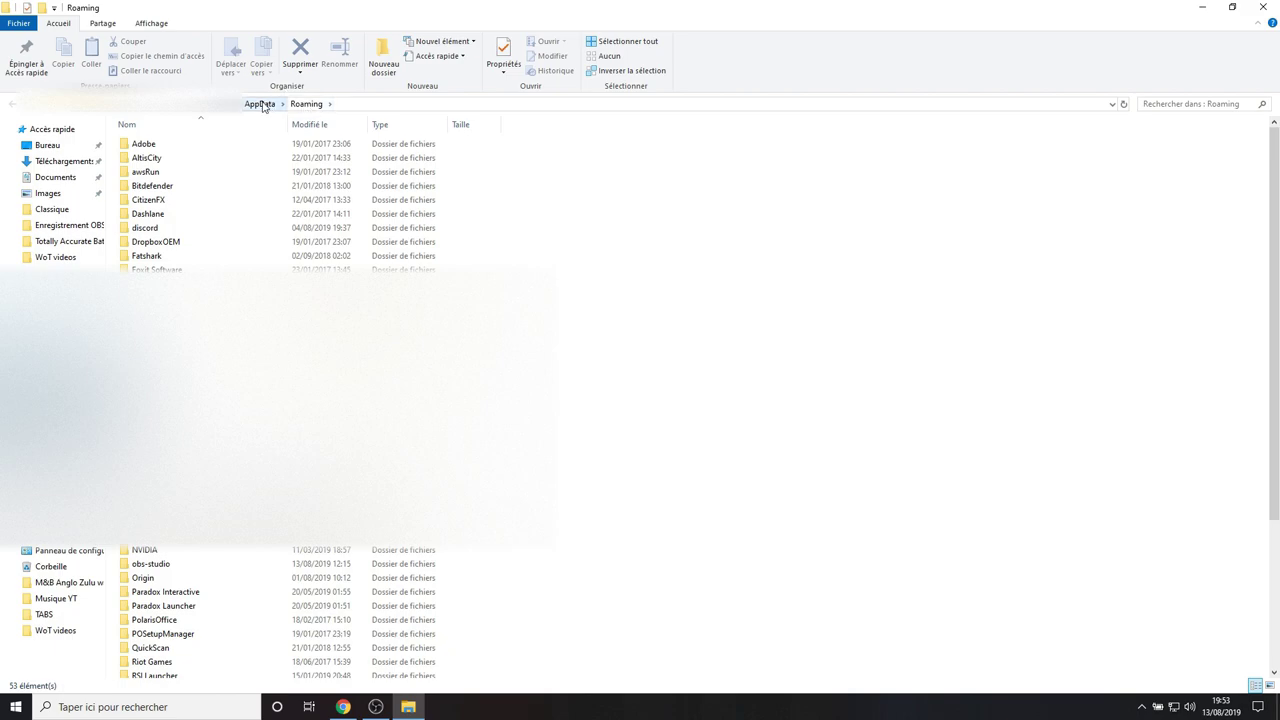
pyautogui.click(260, 104)
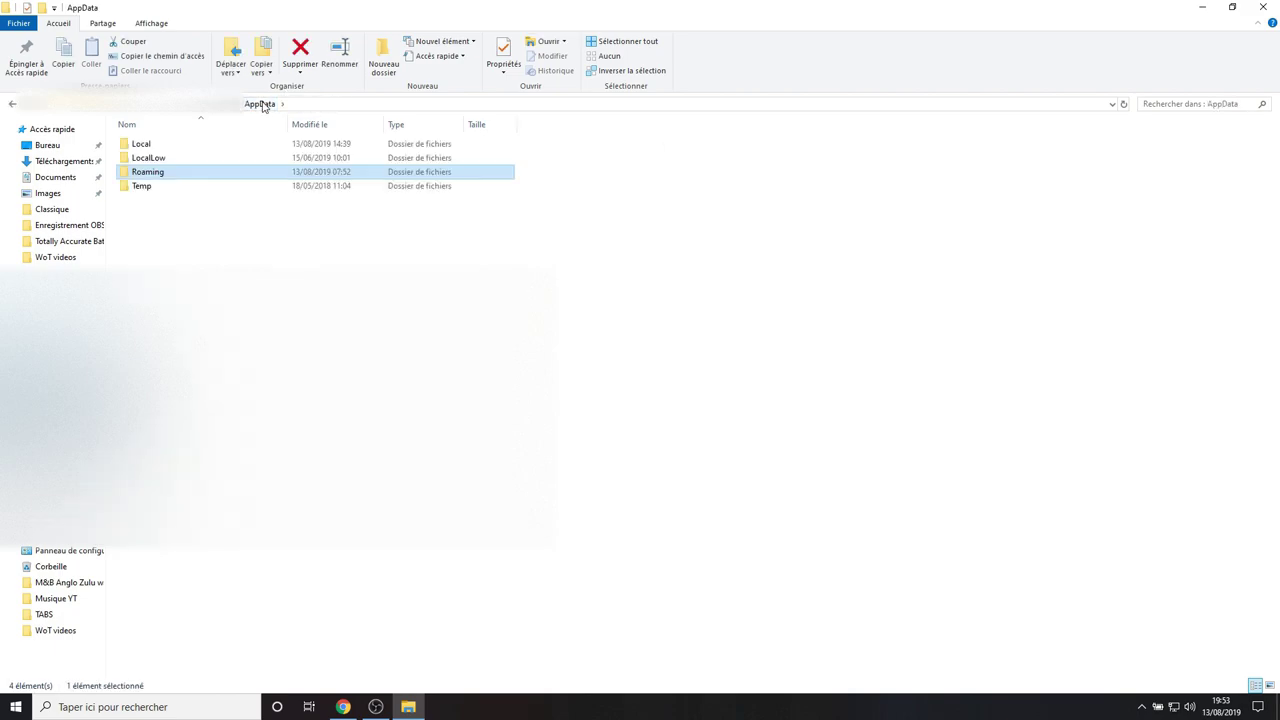
# Step: Open the TheIsle folder inside AppData's Local folder
pyautogui.click(182, 148)
pyautogui.doubleClick(182, 148)
pyautogui.scroll(-12, 182, 150)
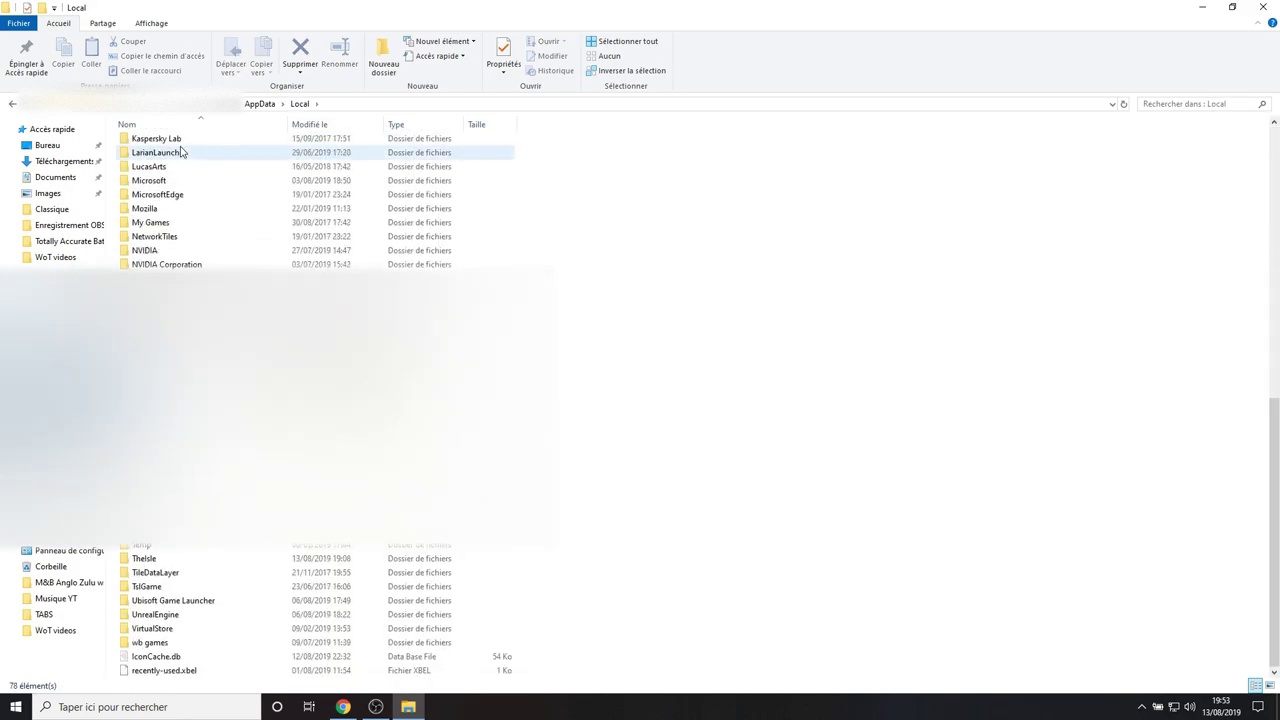
pyautogui.doubleClick(151, 562)
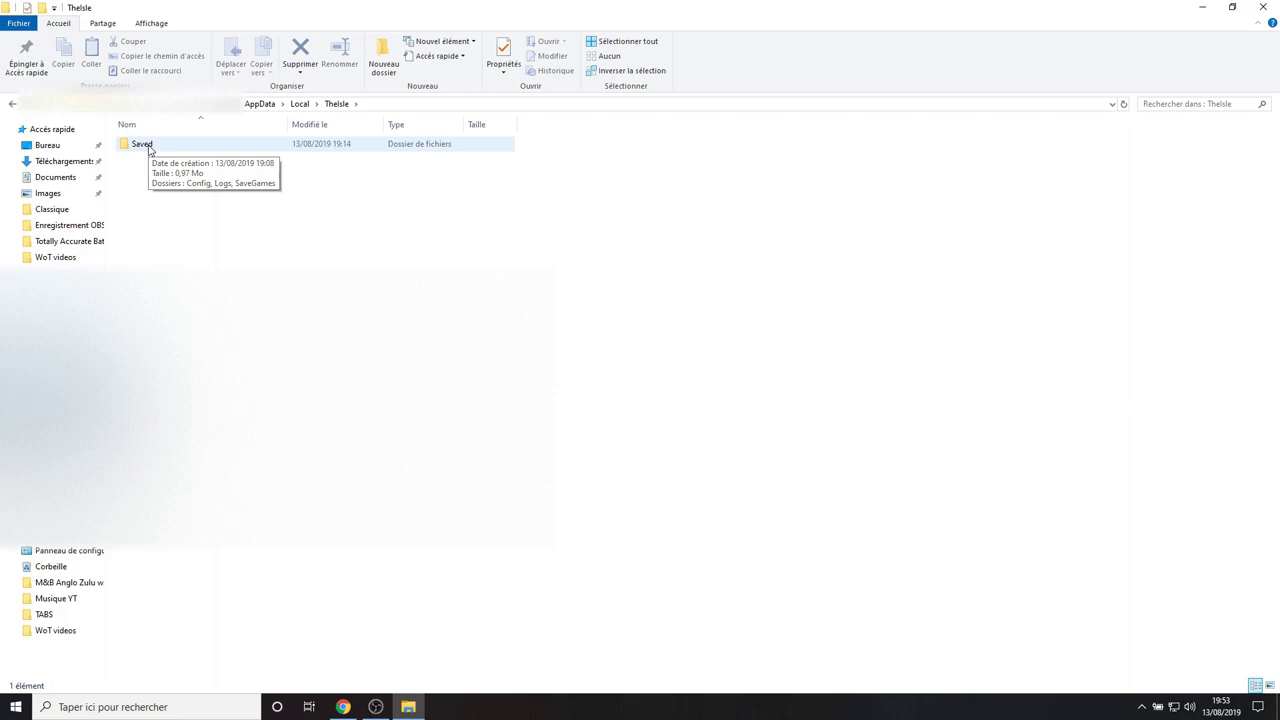
# Step: Select the Saved folder and view the actions available for it without applying any
pyautogui.click(212, 150)
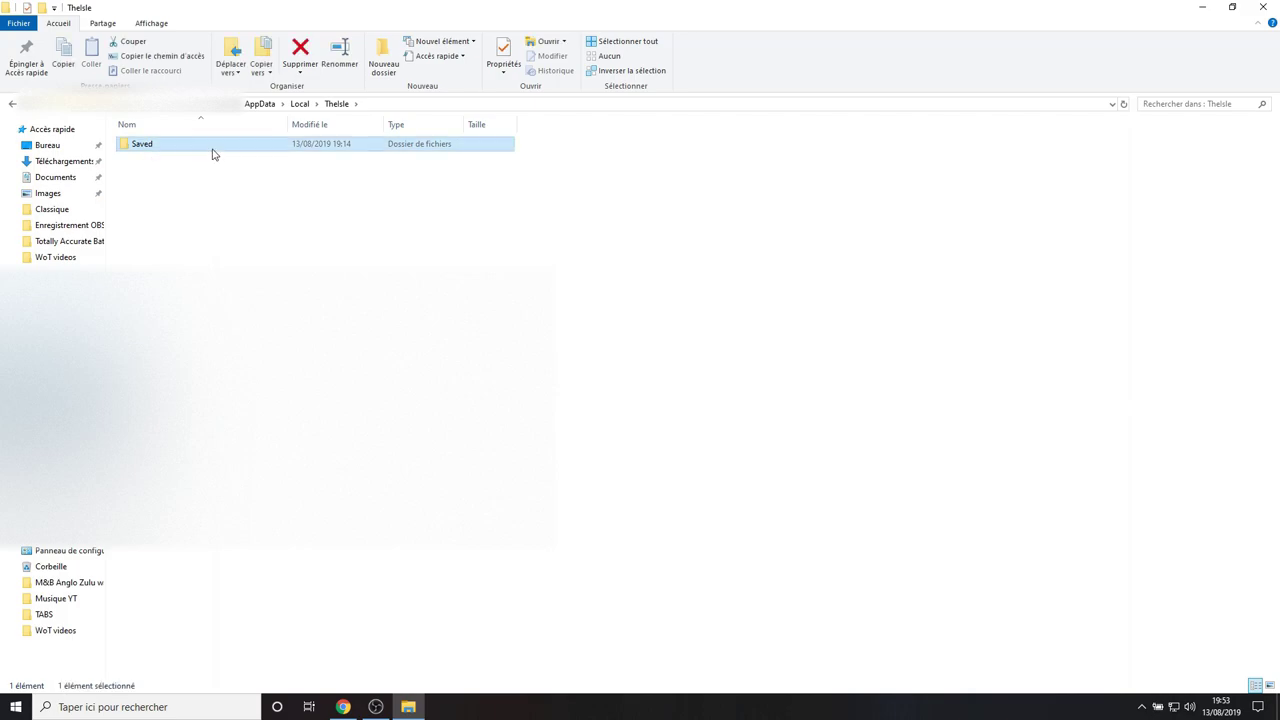
pyautogui.rightClick(212, 154)
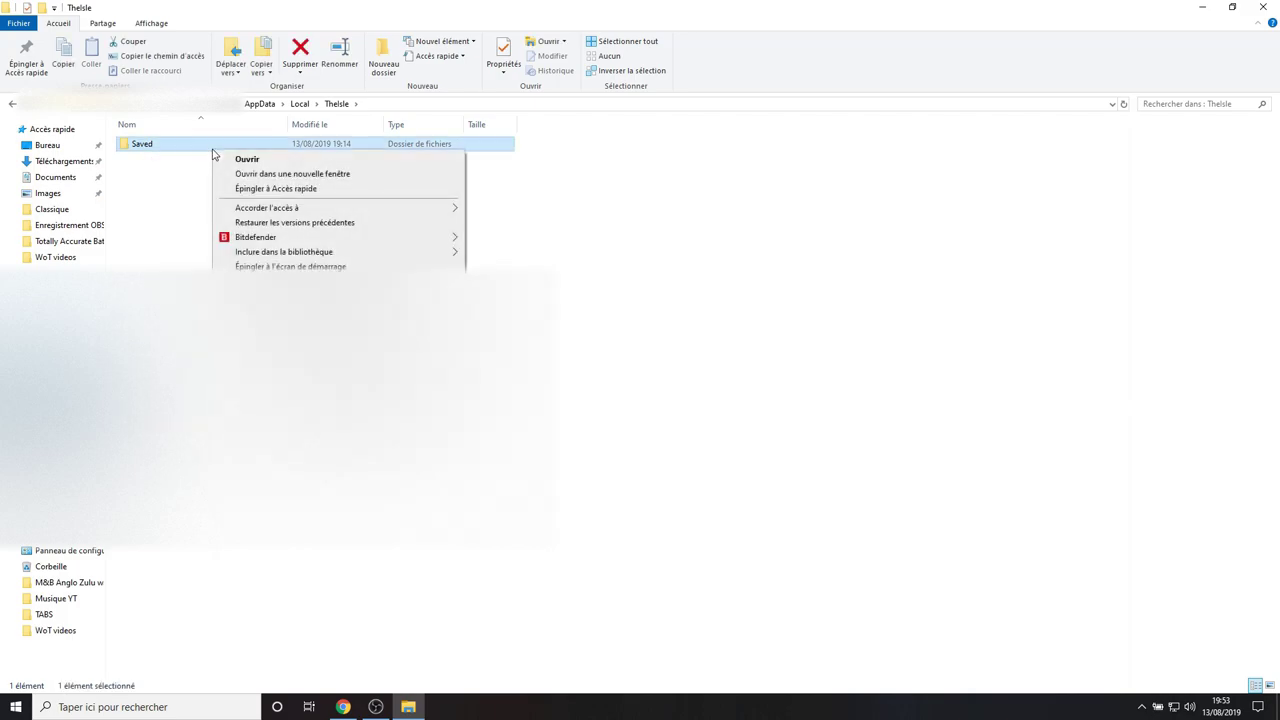
pyautogui.click(595, 369)
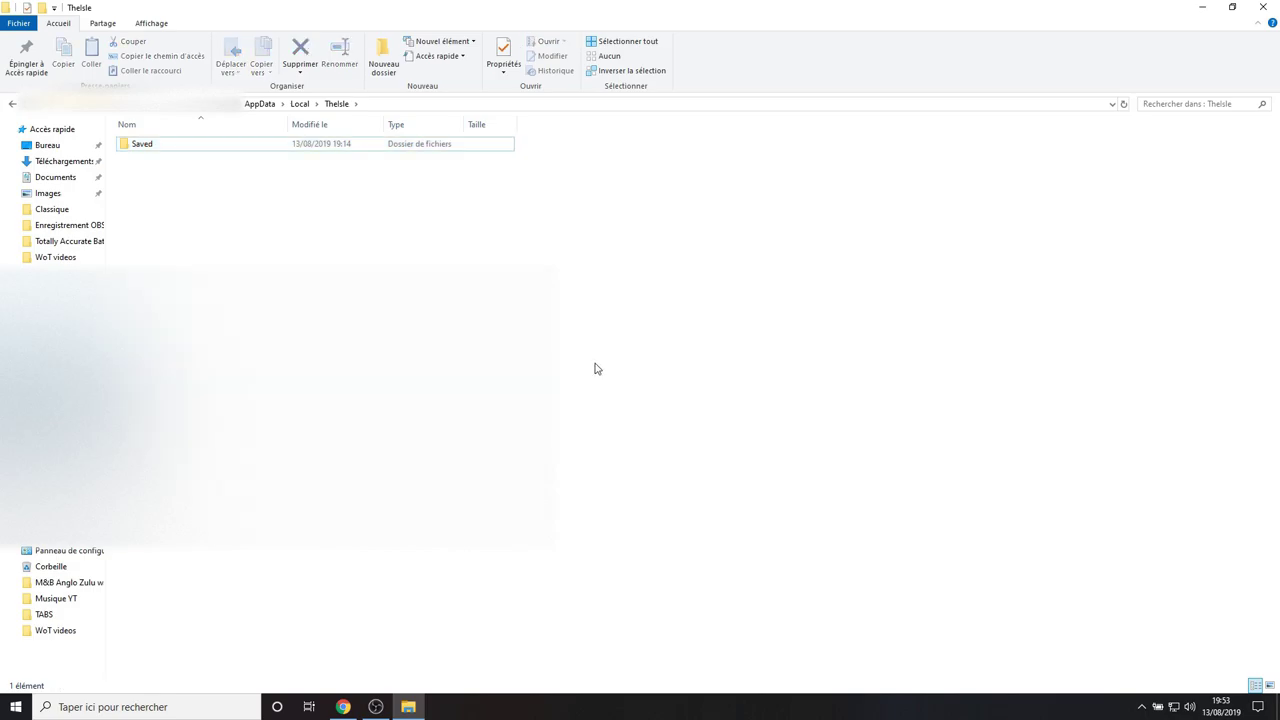